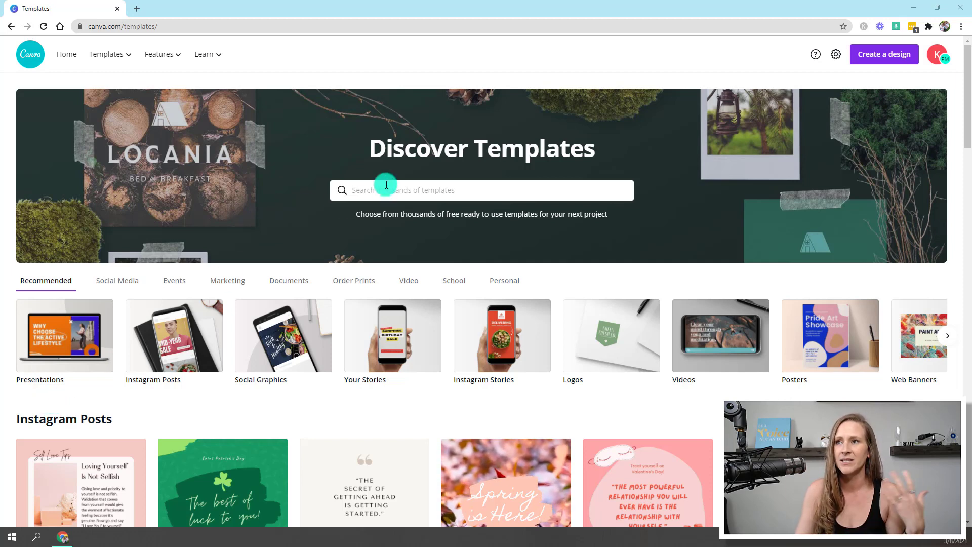
Open the Instagram Posts category to browse its template designs
click(177, 348)
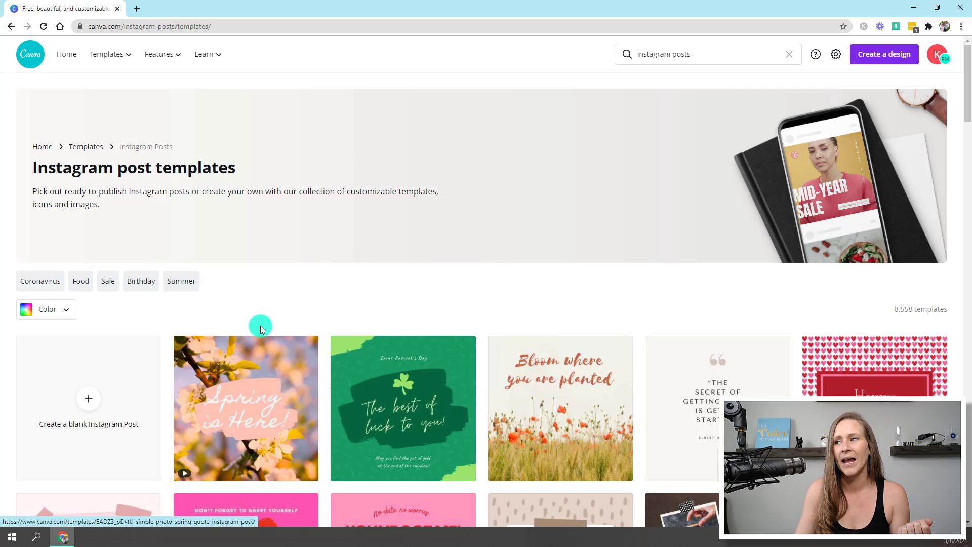
scroll(220, 330, down, 3)
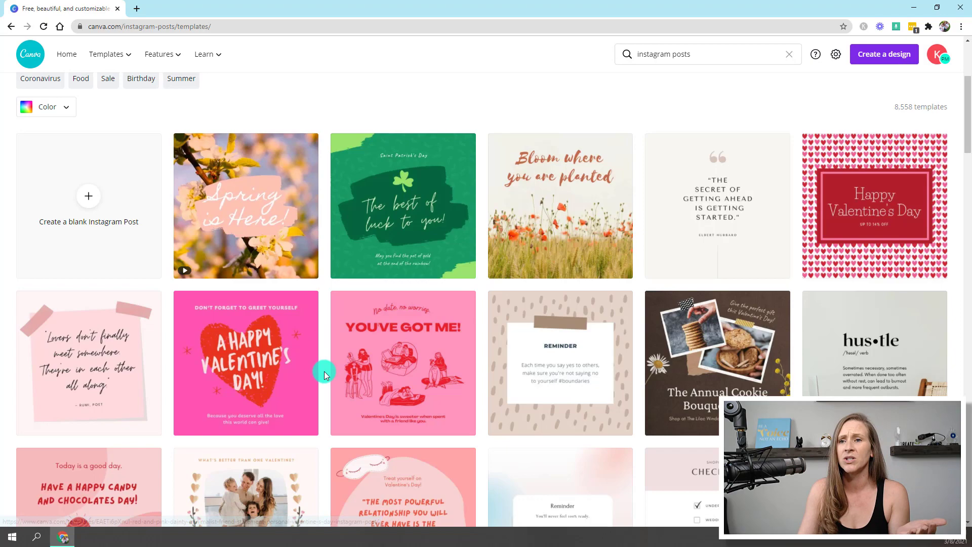
scroll(325, 372, down, 2)
scroll(340, 389, down, 2)
scroll(355, 449, down, 2)
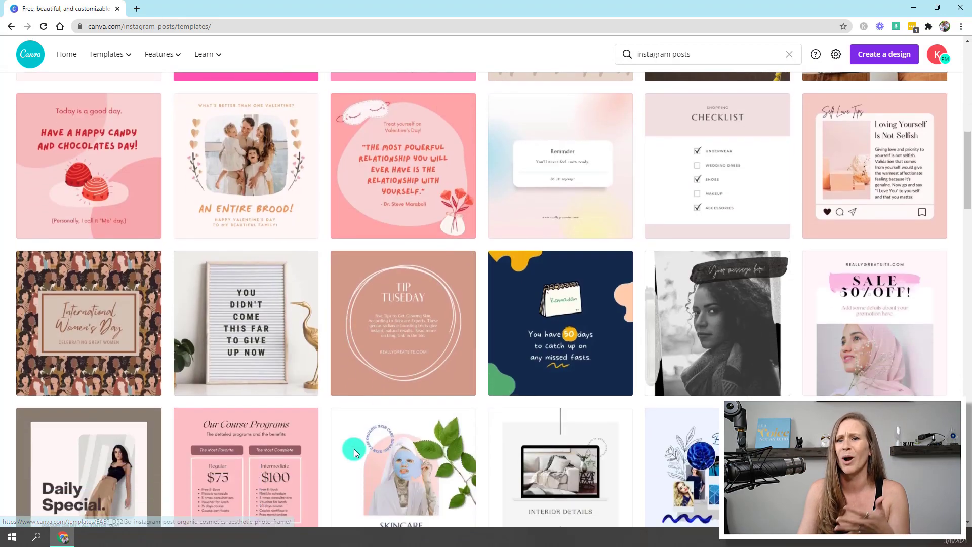
scroll(354, 449, down, 2)
scroll(349, 454, down, 2)
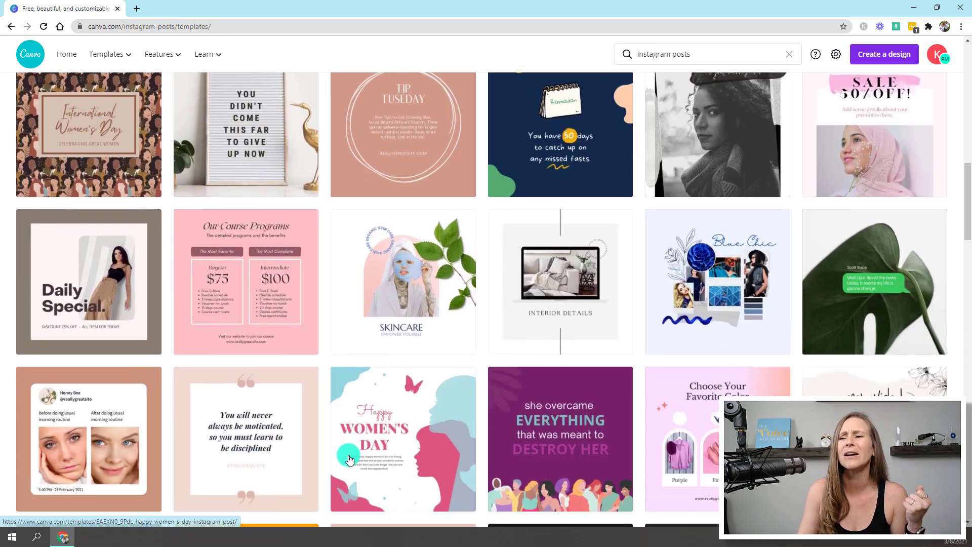
scroll(349, 460, down, 2)
scroll(350, 460, down, 2)
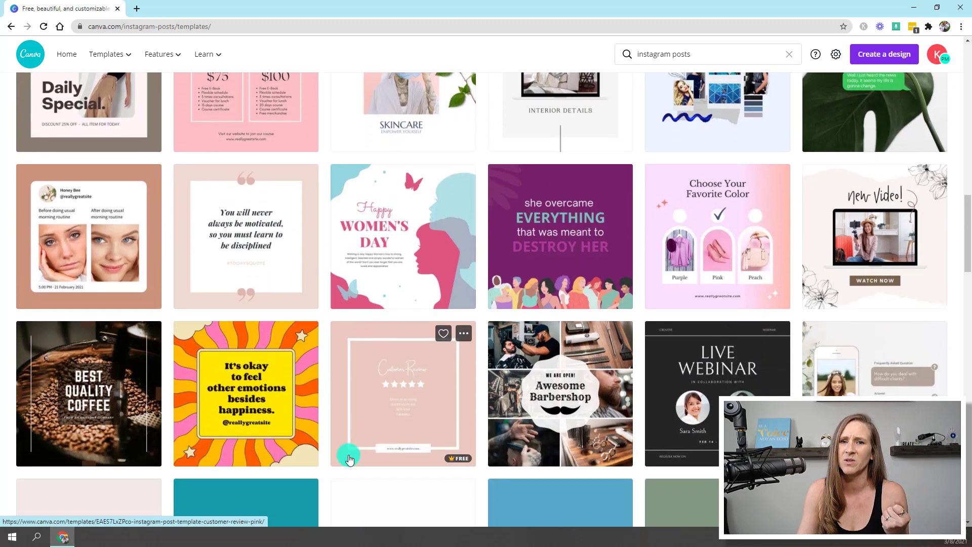
scroll(349, 460, down, 2)
scroll(350, 459, down, 2)
scroll(349, 459, down, 2)
scroll(349, 459, down, 2)
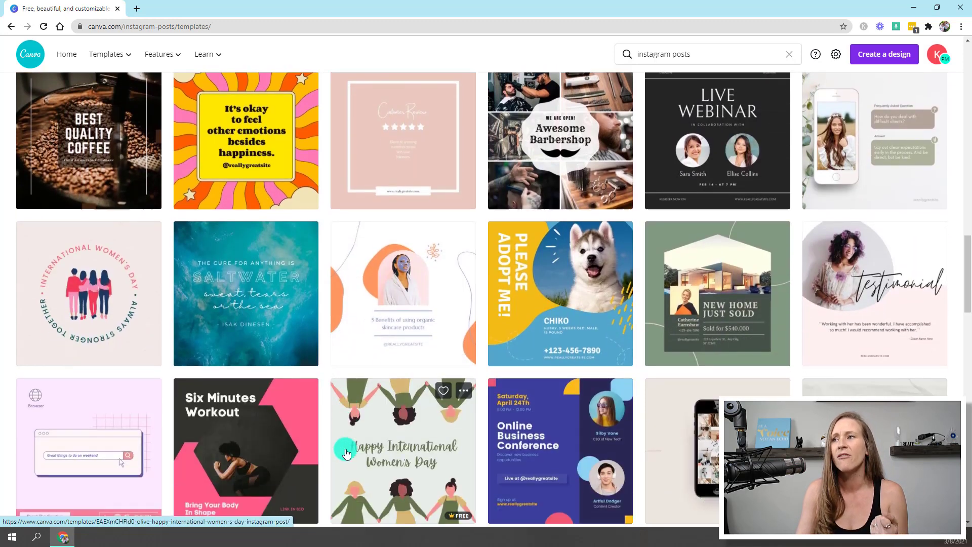
scroll(348, 454, down, 2)
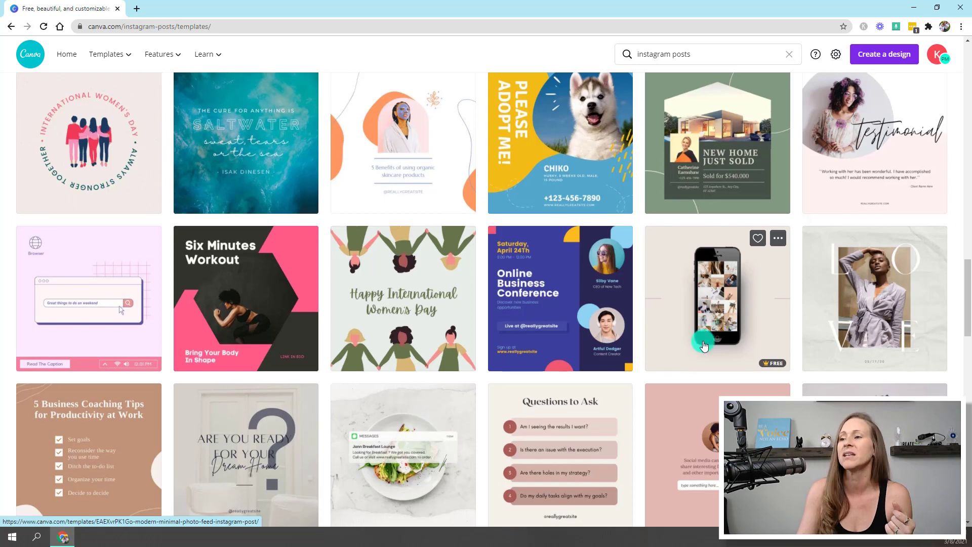
scroll(705, 318, down, 4)
scroll(675, 396, down, 2)
scroll(675, 399, down, 2)
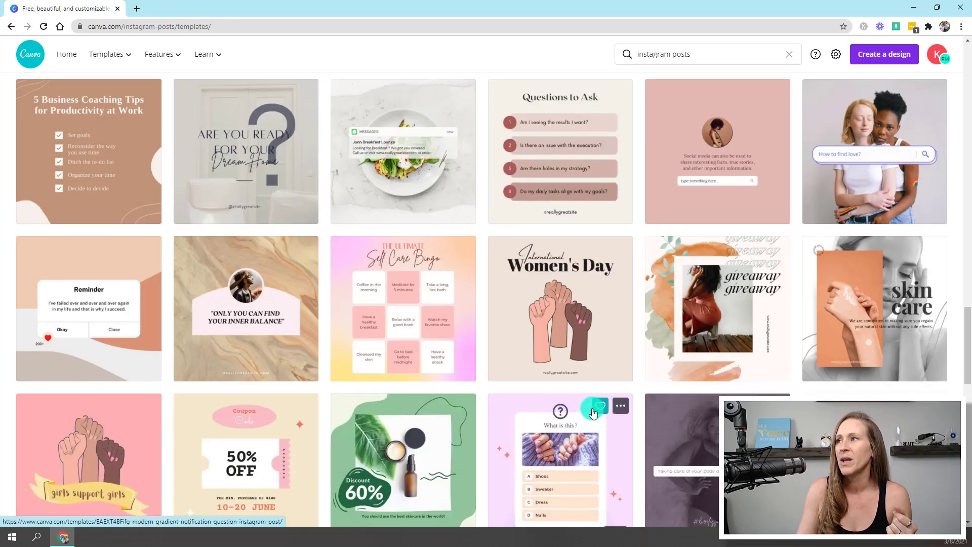
scroll(532, 399, down, 4)
scroll(420, 400, down, 3)
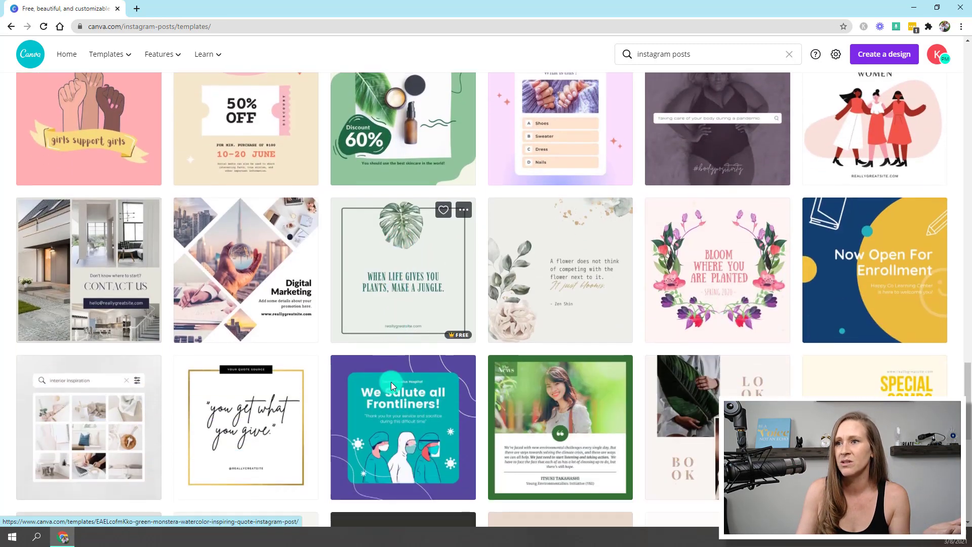
scroll(421, 400, down, 2)
scroll(443, 400, down, 3)
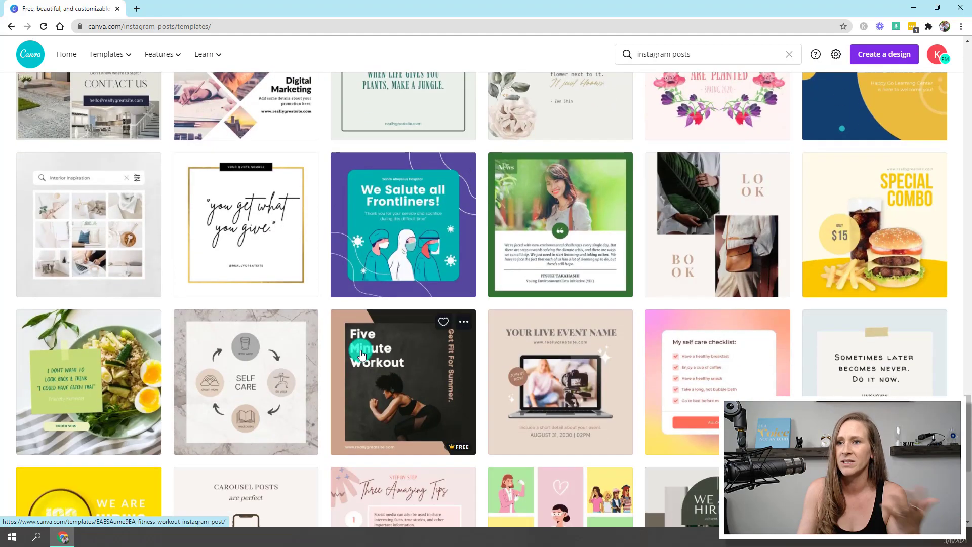
scroll(380, 365, down, 4)
scroll(323, 322, down, 4)
scroll(323, 321, down, 5)
scroll(304, 304, up, 3)
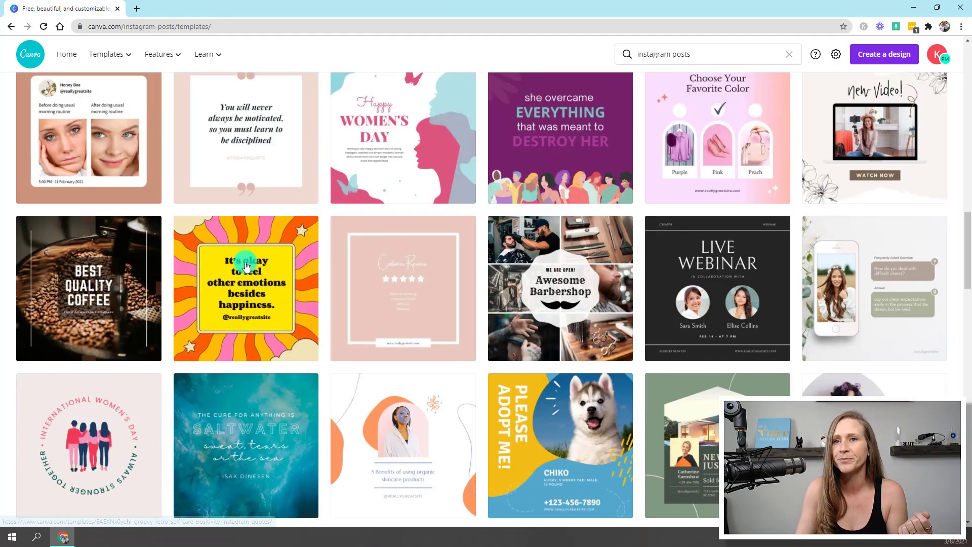
scroll(175, 235, up, 3)
scroll(152, 230, up, 4)
scroll(152, 229, up, 10)
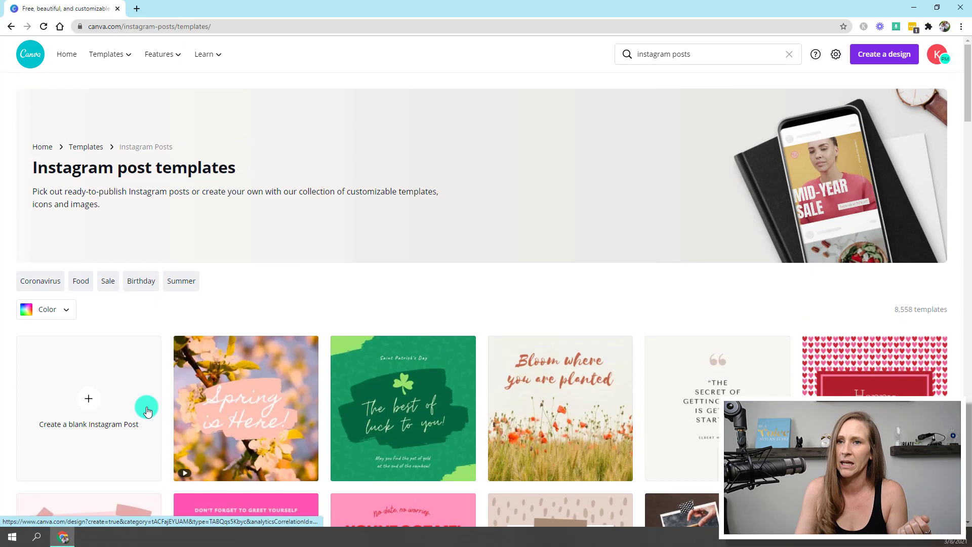
Start a blank Instagram Post design to hold the host's smiling photo
click(81, 404)
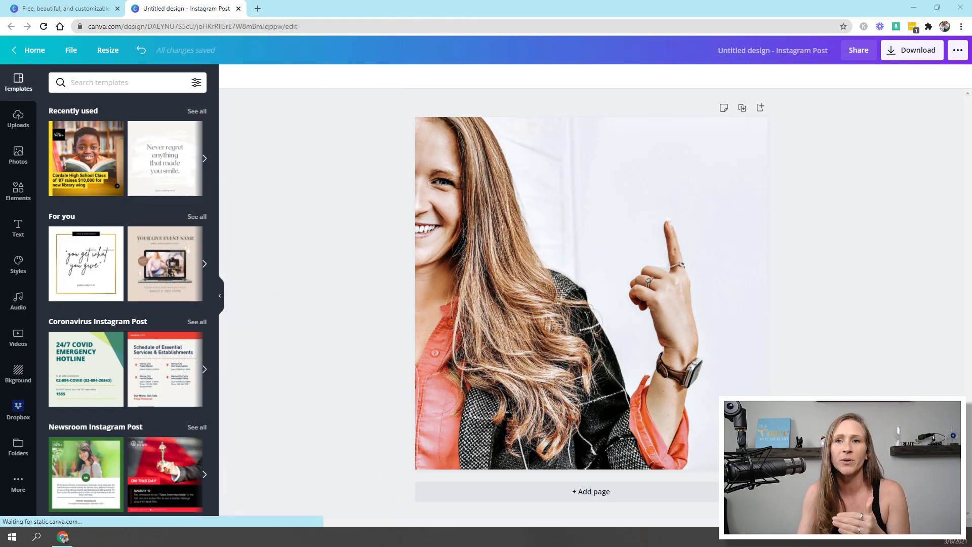
Add a subheading 'Do you need a podcast co-host?' split over two lines near the top
click(13, 234)
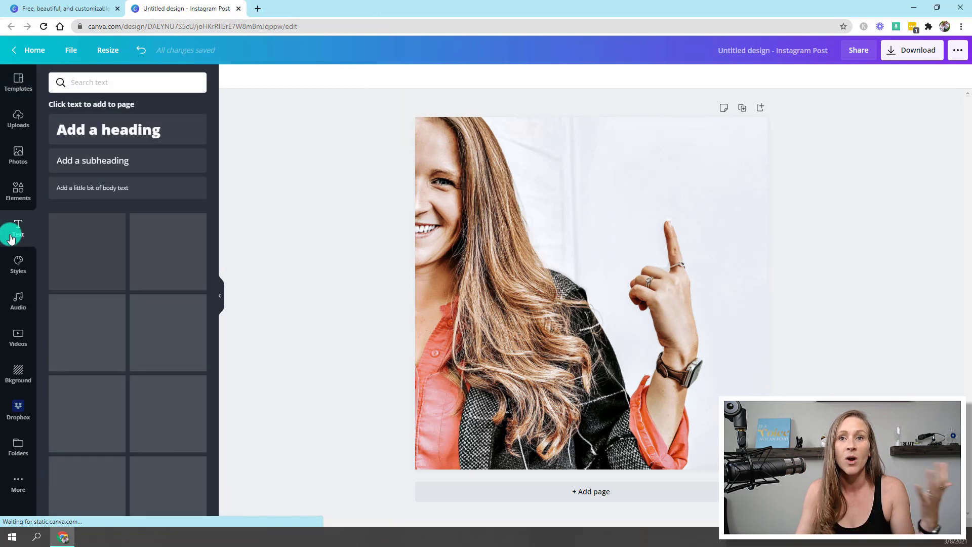
click(116, 161)
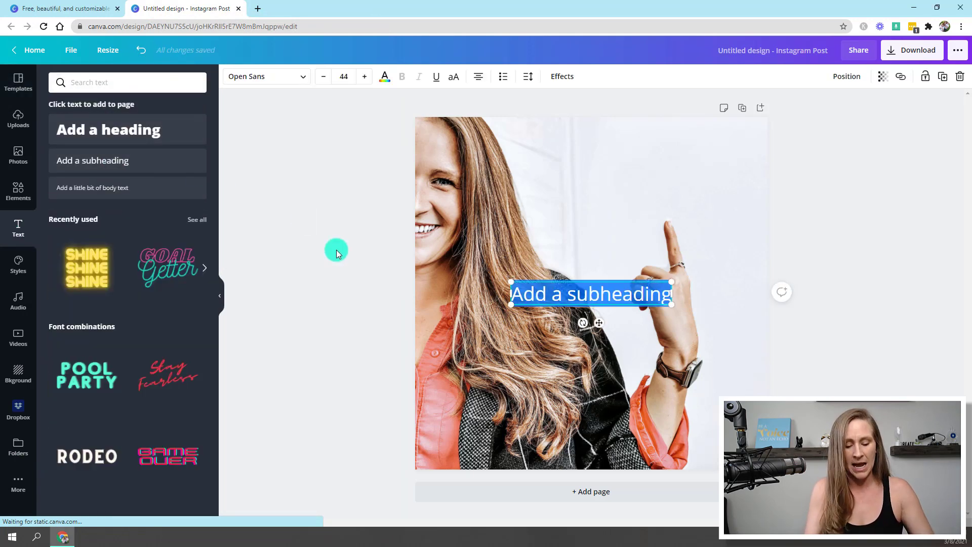
text(Do)
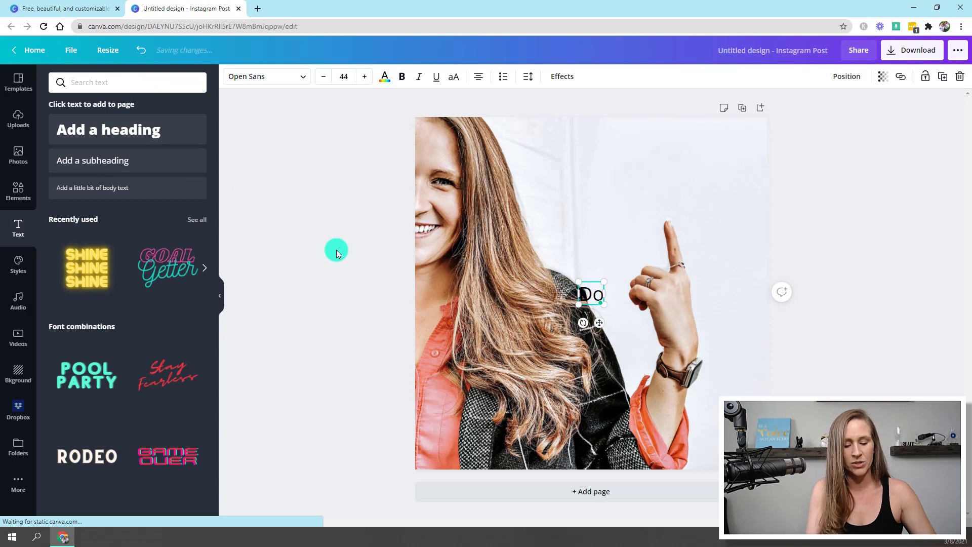
text( you need)
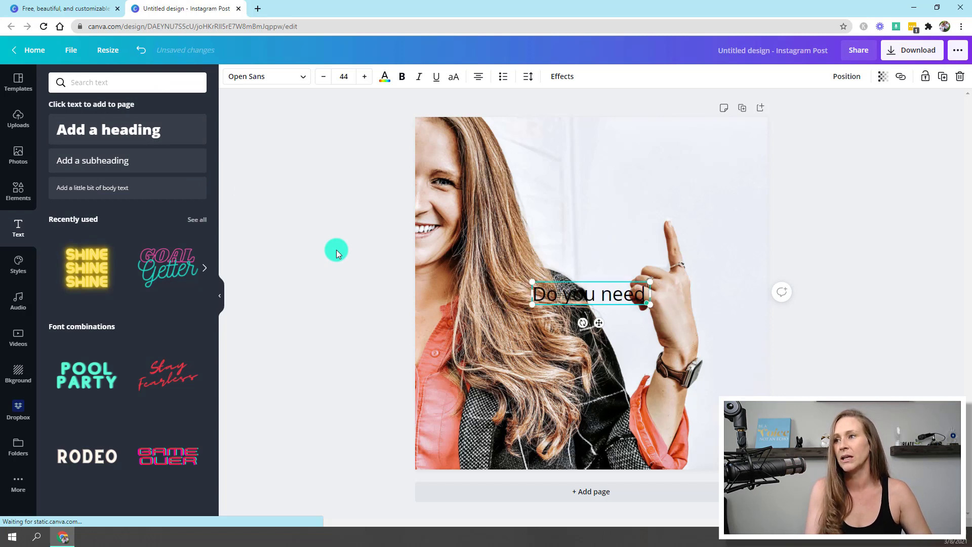
text( a podcst)
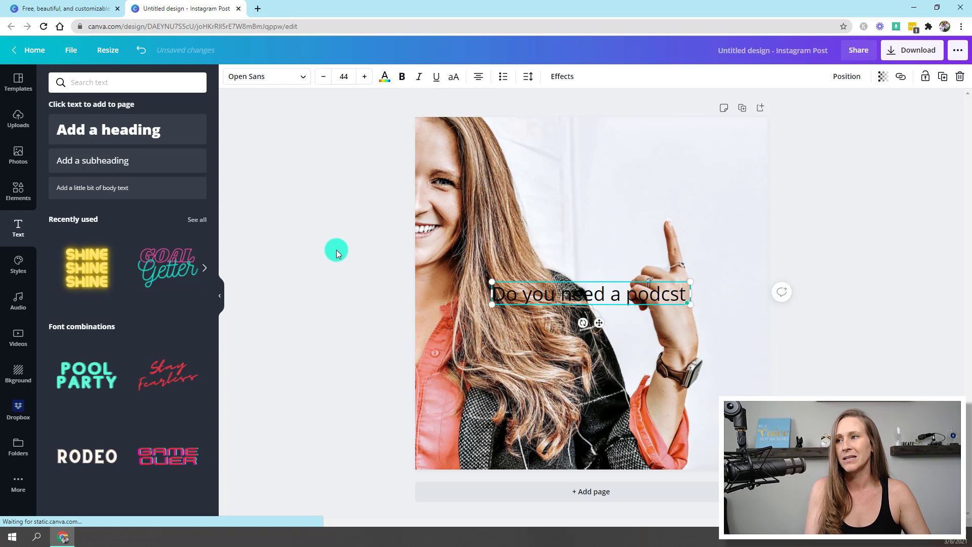
key(BackSpace)
key(BackSpace)
text(ast)
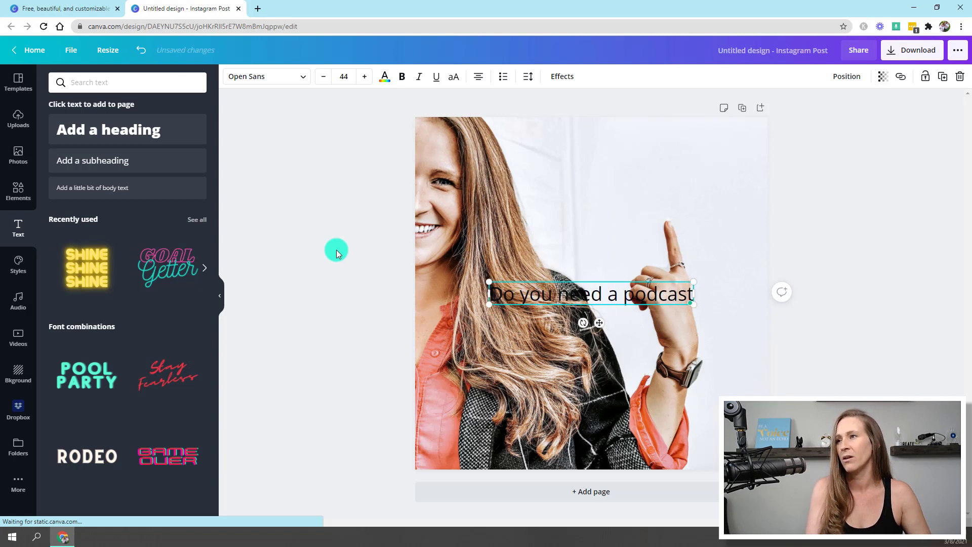
text( co-h)
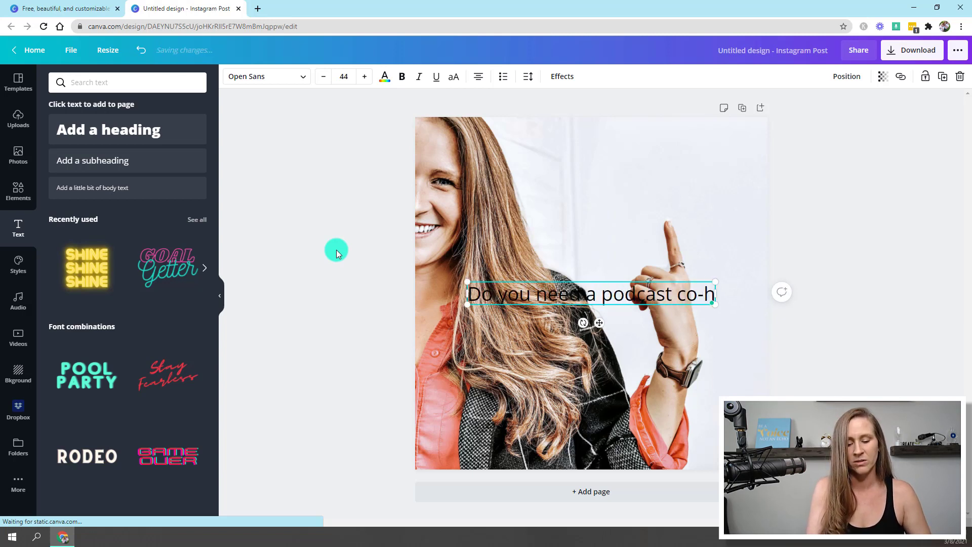
text(ost?)
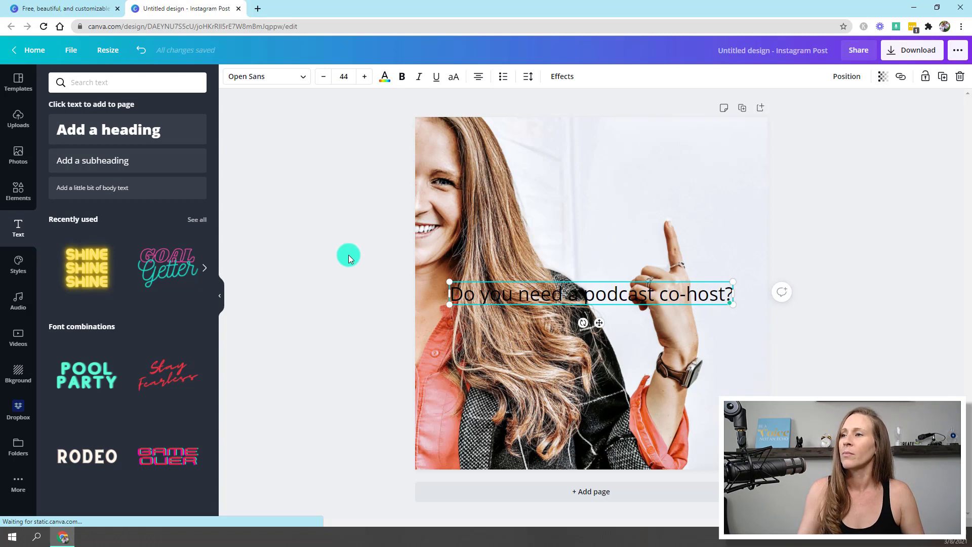
mouse_move(593, 322)
mouse_down()
mouse_move(644, 187)
mouse_move(627, 173)
mouse_up()
key(Return)
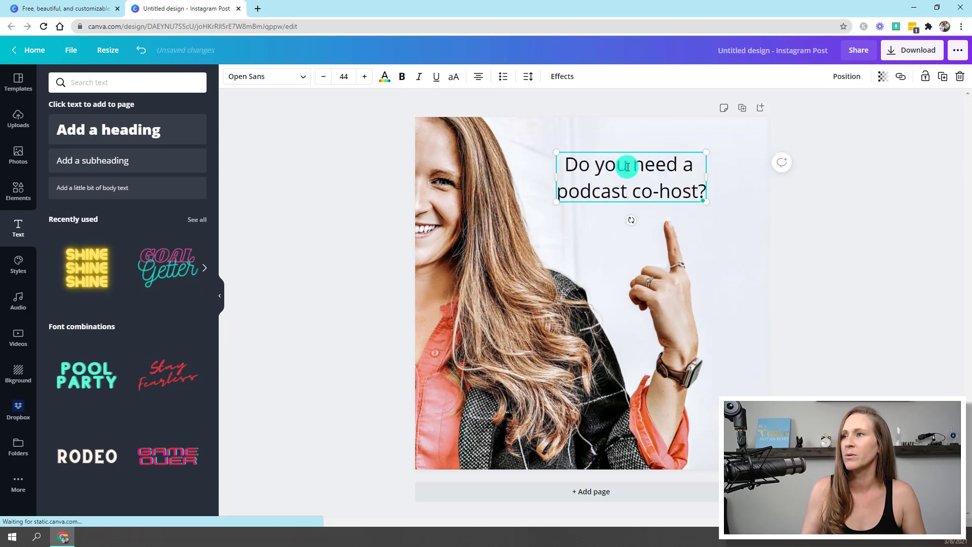
triple_click(628, 165)
key(ctrl+a)
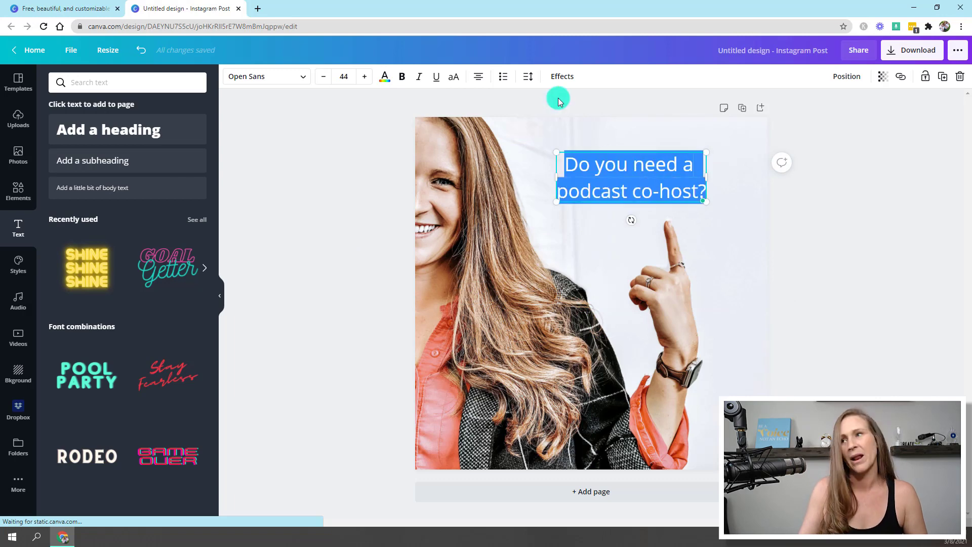
Give the headline the Splice effect, enlarge it, and position it near the photo's top
click(562, 77)
click(127, 126)
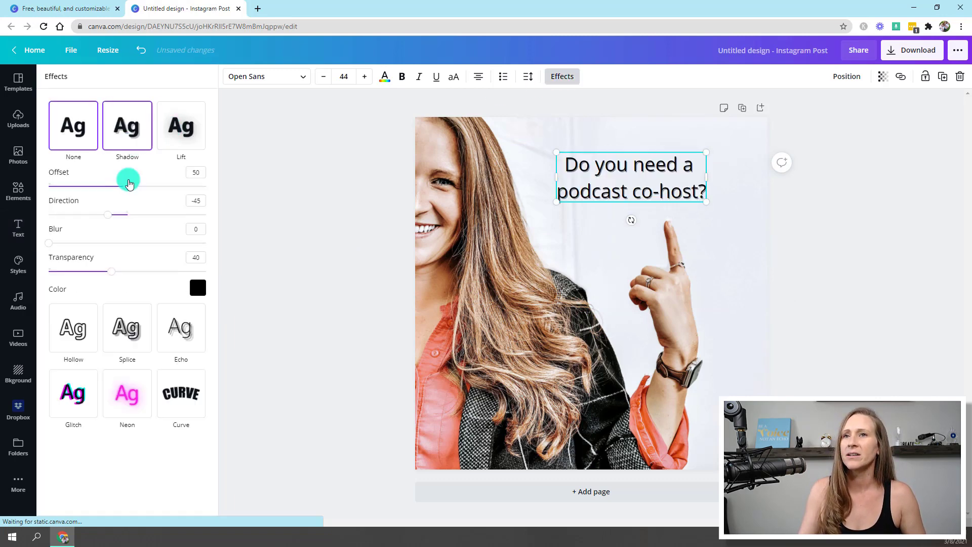
click(126, 328)
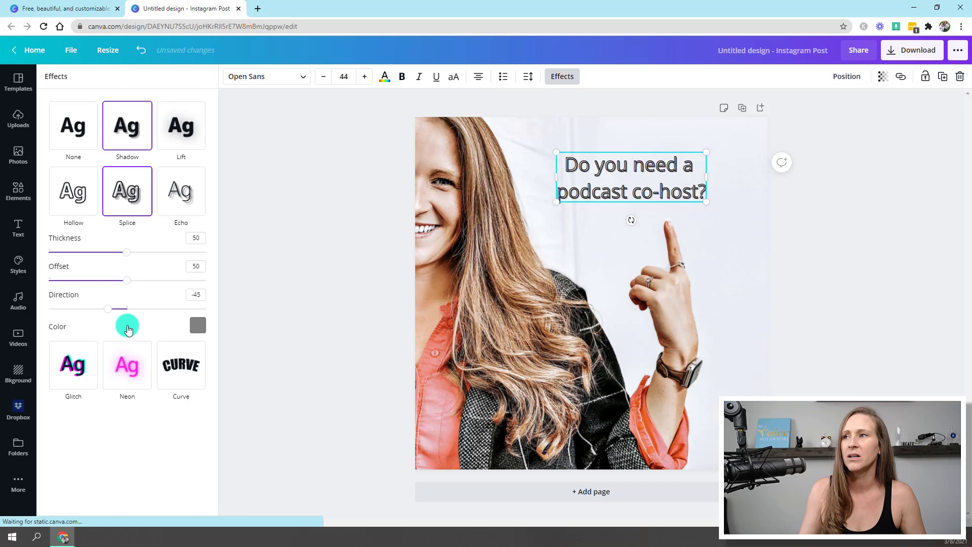
drag(714, 214, 779, 227)
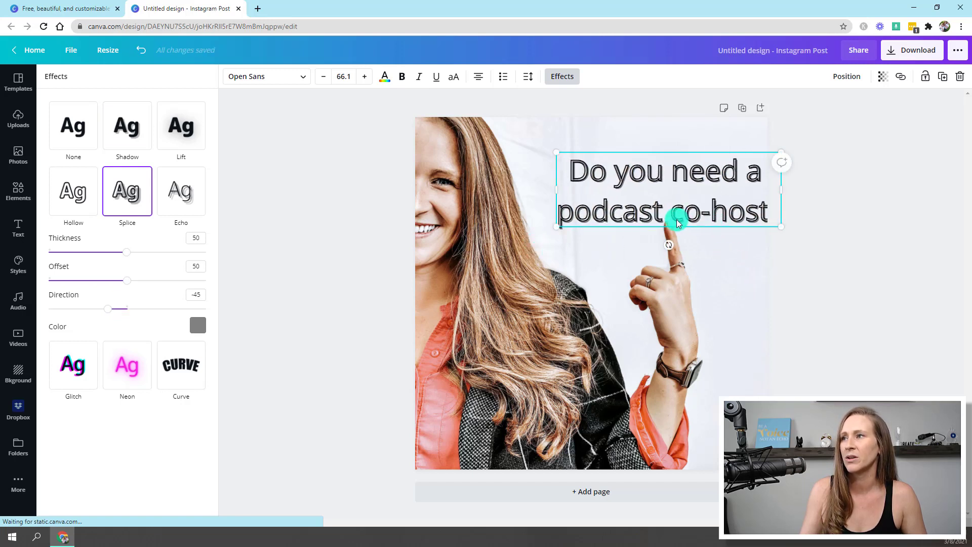
mouse_move(707, 227)
mouse_down()
mouse_move(668, 215)
mouse_move(678, 220)
mouse_up()
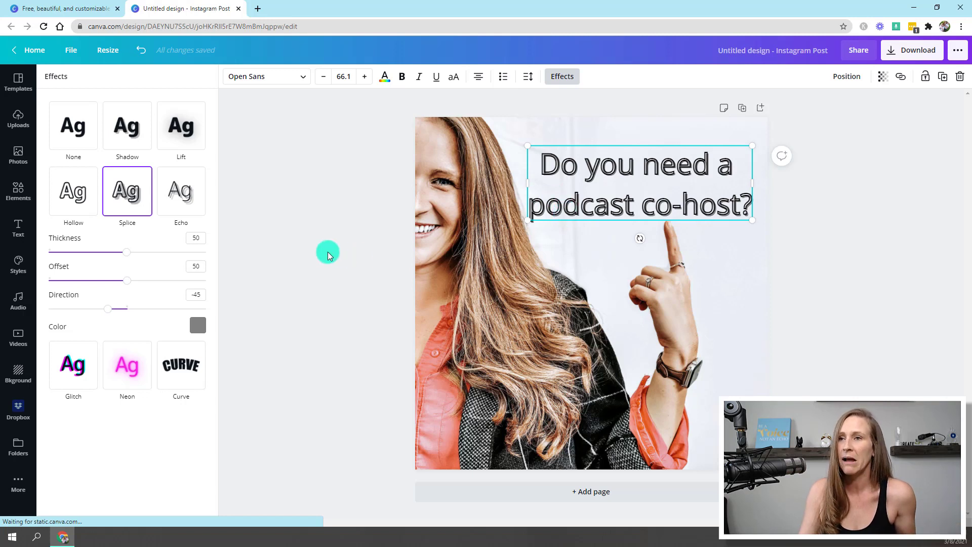
click(327, 252)
click(493, 270)
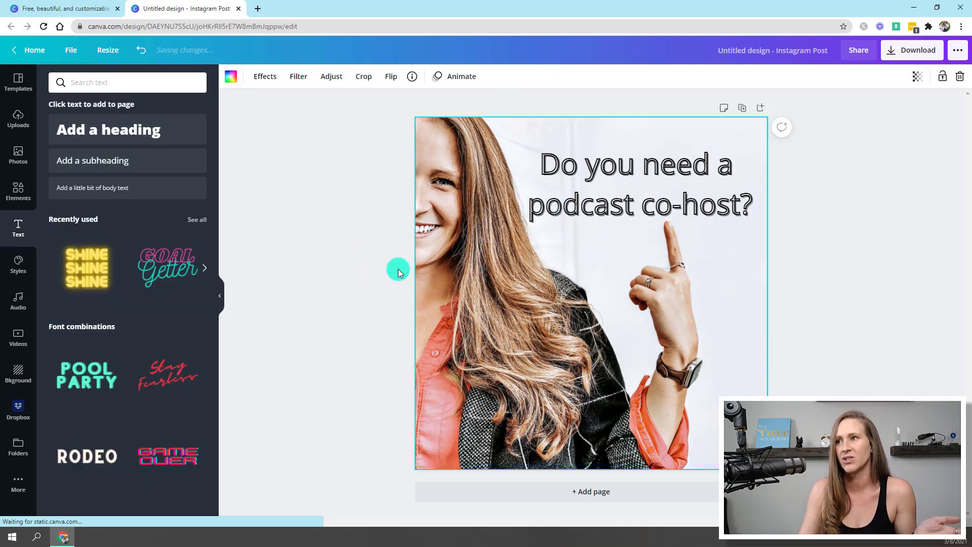
Reduce the headline's line height from 1.4 to about 0.97, nudging it slightly left
click(314, 286)
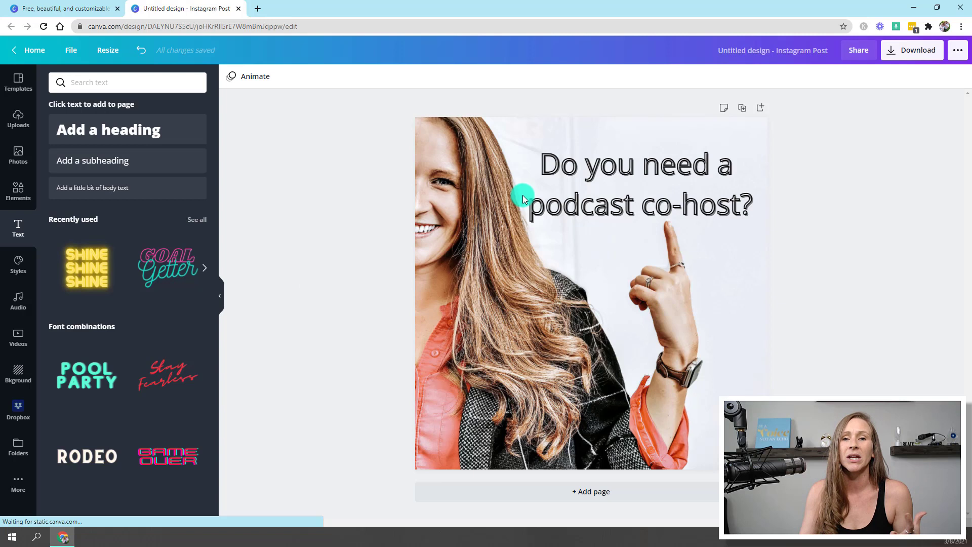
click(588, 174)
double_click(587, 174)
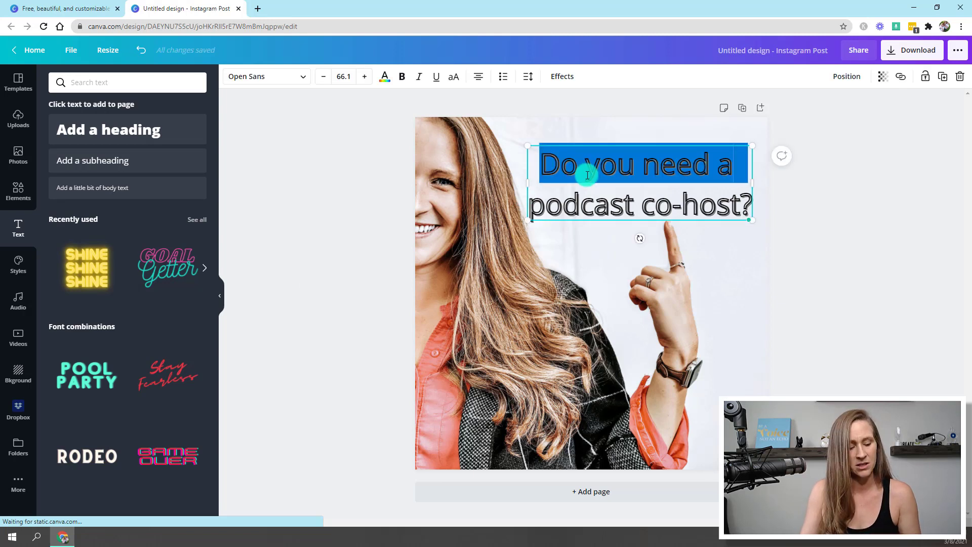
triple_click(587, 174)
click(529, 79)
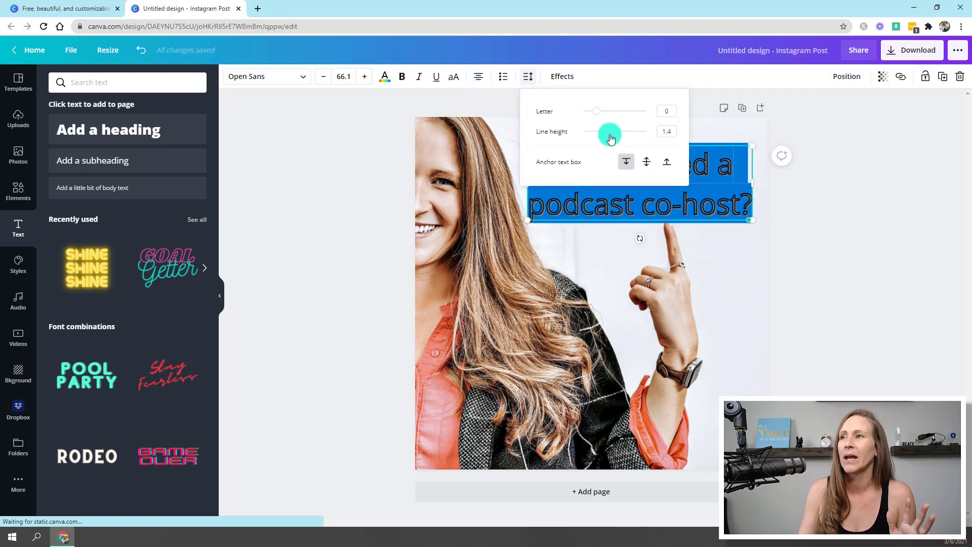
drag(612, 132, 599, 134)
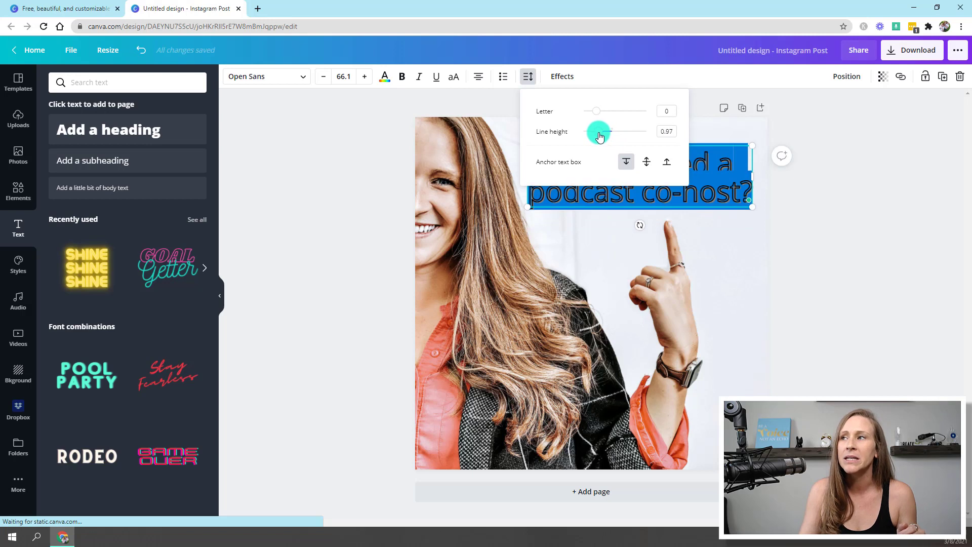
click(806, 245)
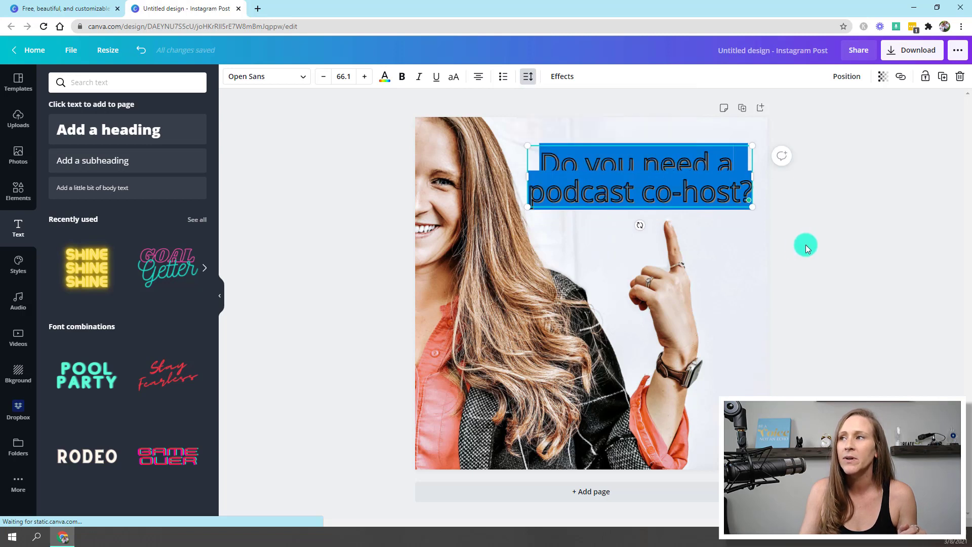
click(648, 195)
drag(648, 194, 646, 196)
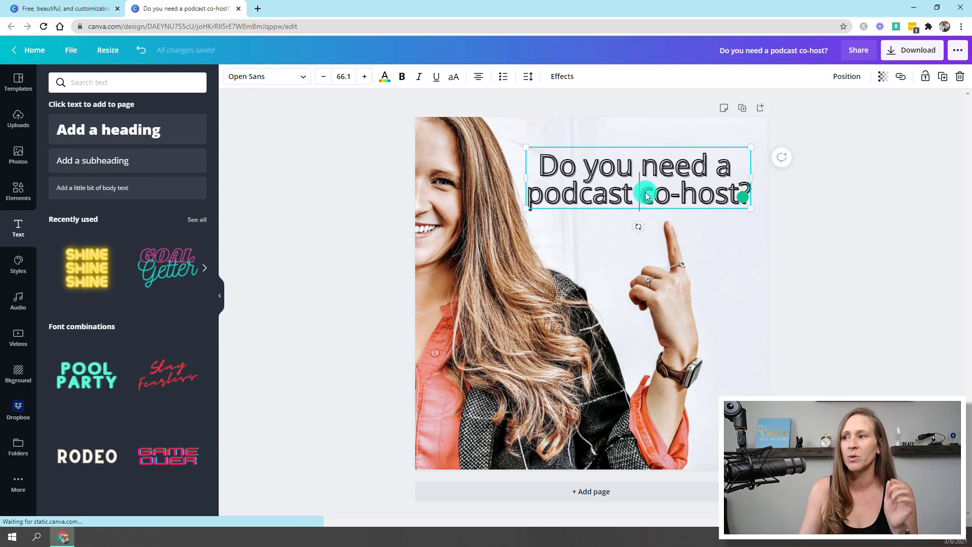
Duplicate the headline and move the copy down over the photo
click(642, 247)
click(634, 190)
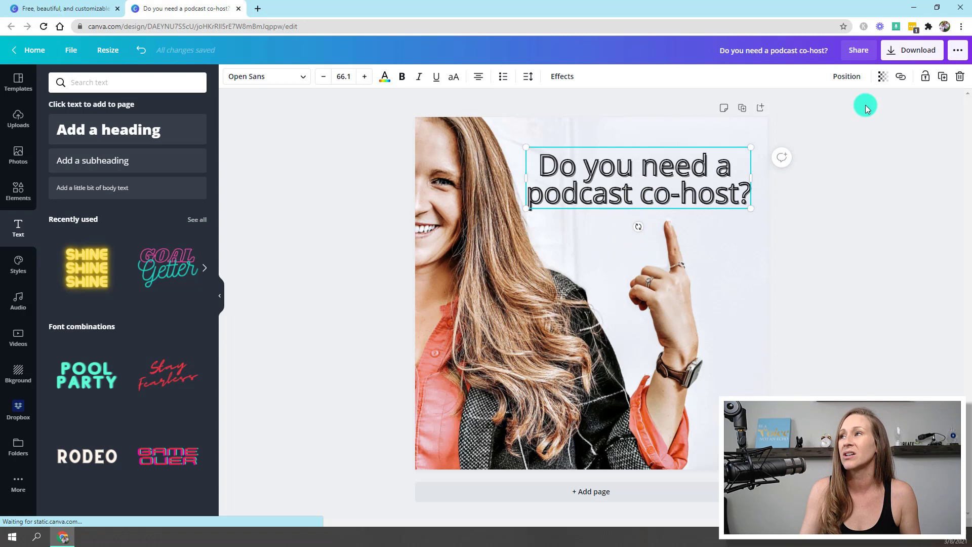
click(942, 77)
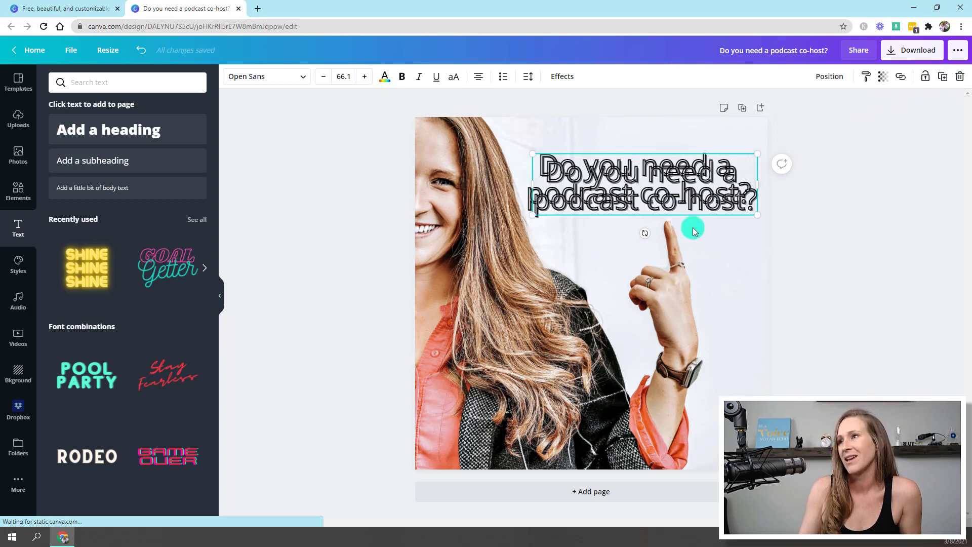
mouse_move(654, 206)
mouse_down()
mouse_move(659, 381)
mouse_move(674, 395)
mouse_up()
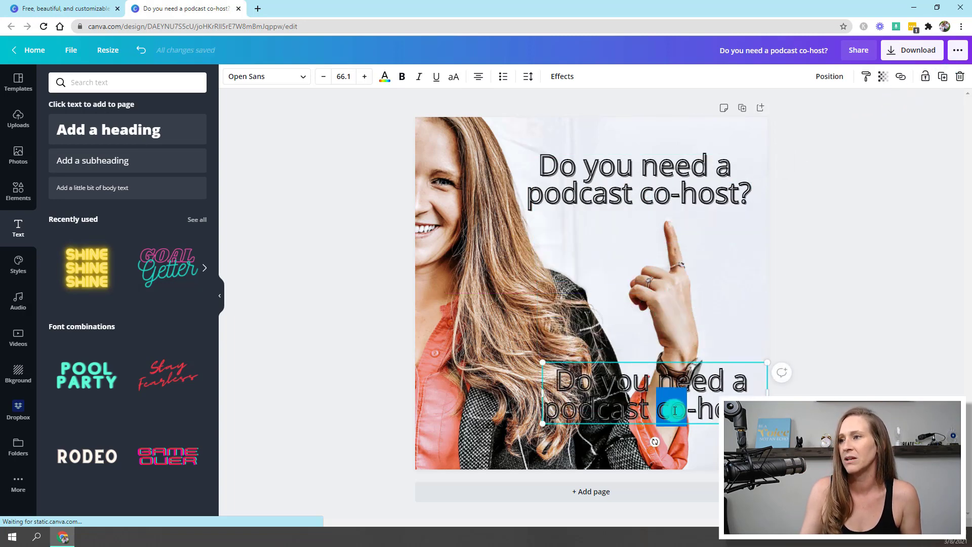
double_click(675, 410)
text(The)
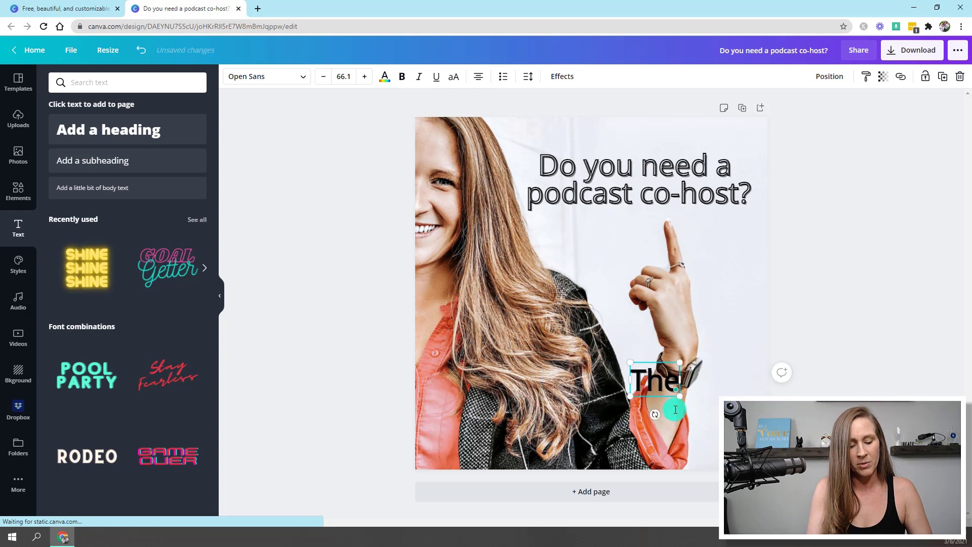
text( Proffitt. Po)
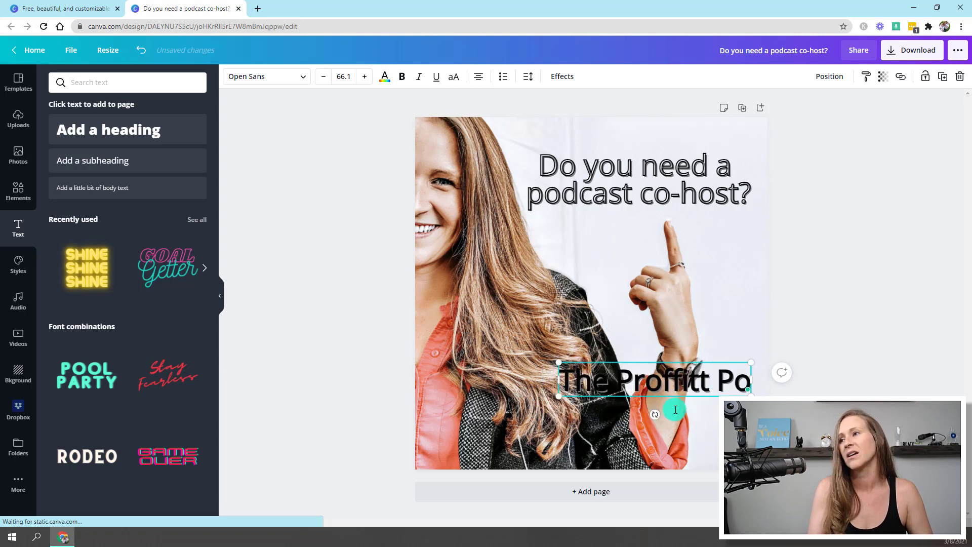
text(dcast)
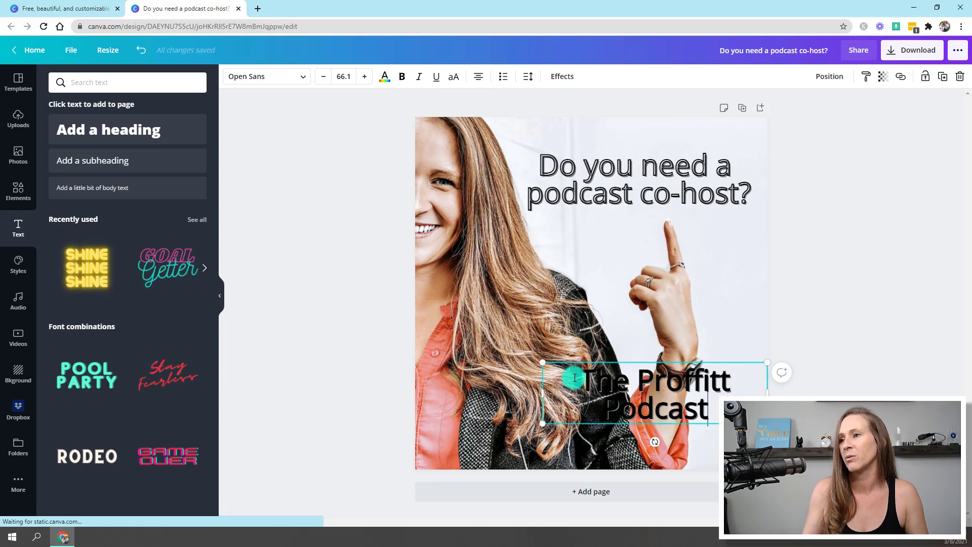
Turn the copy into a small 'The Proffitt Podcast' credit in the bottom-right corner
drag(570, 387, 710, 411)
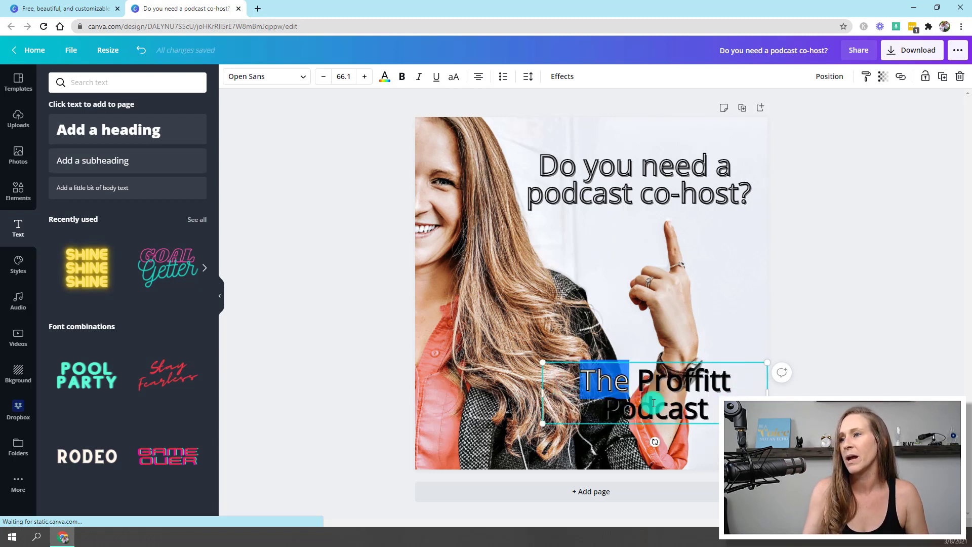
click(342, 76)
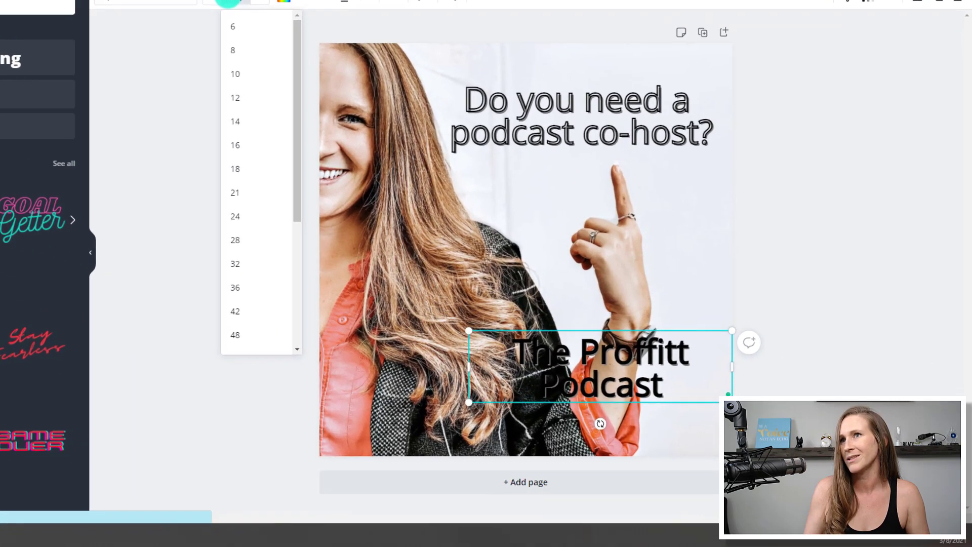
click(232, 26)
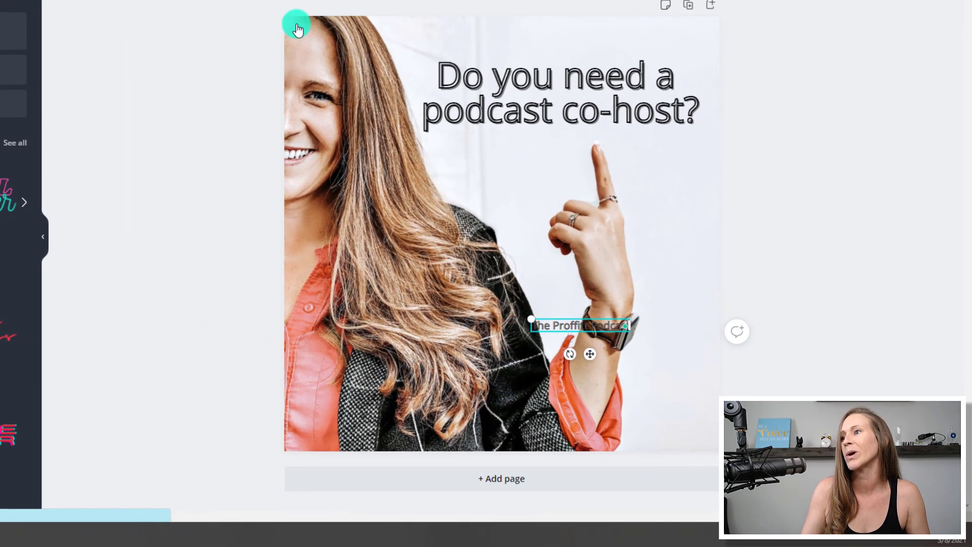
mouse_move(584, 356)
mouse_down()
mouse_move(658, 410)
mouse_move(670, 455)
mouse_up()
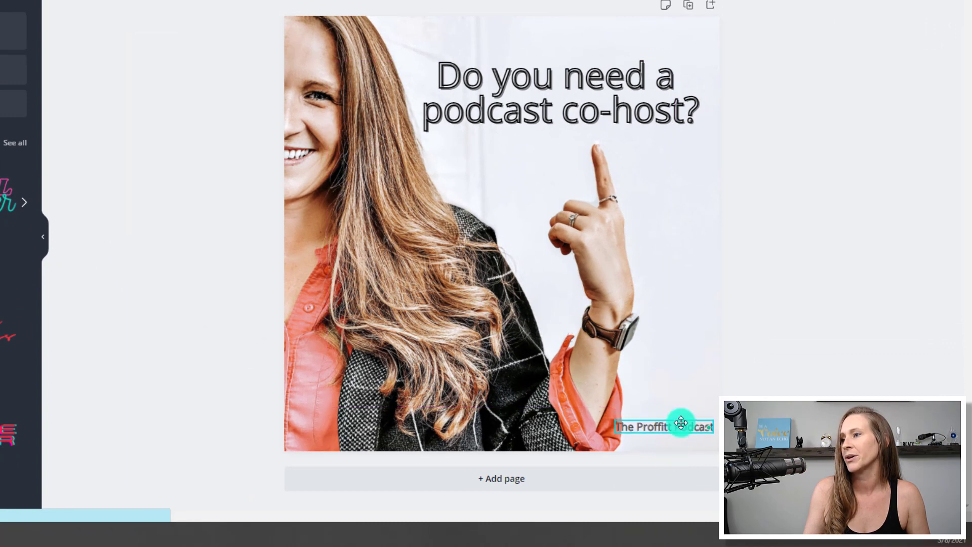
click(831, 331)
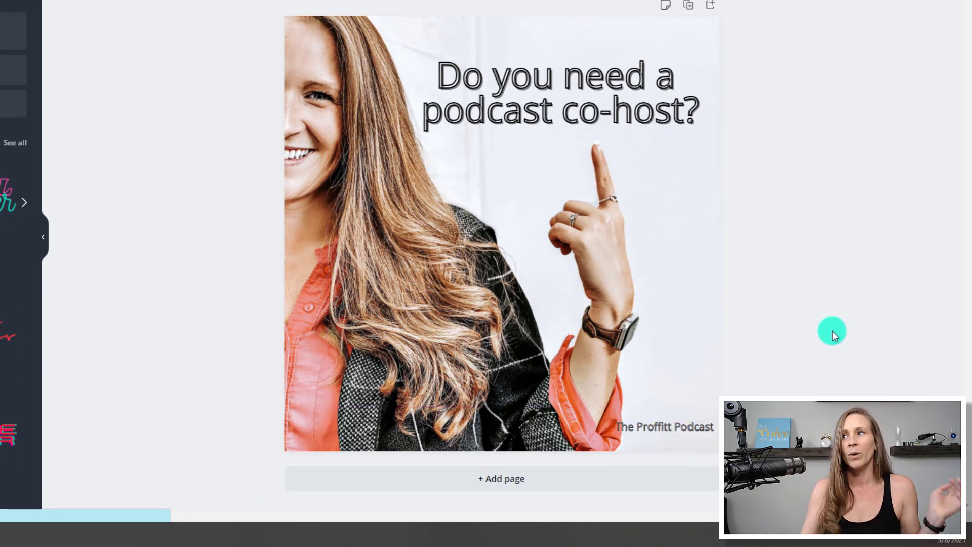
click(606, 103)
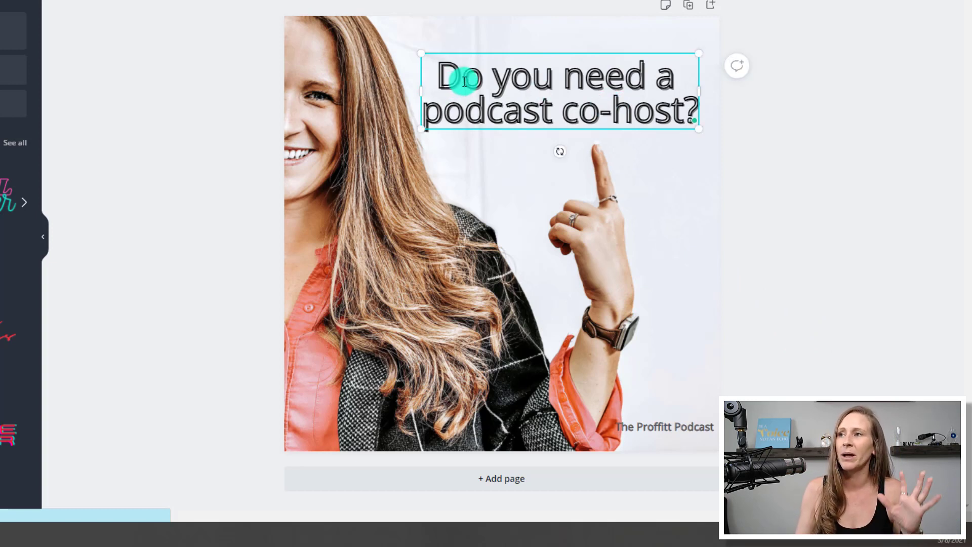
click(185, 231)
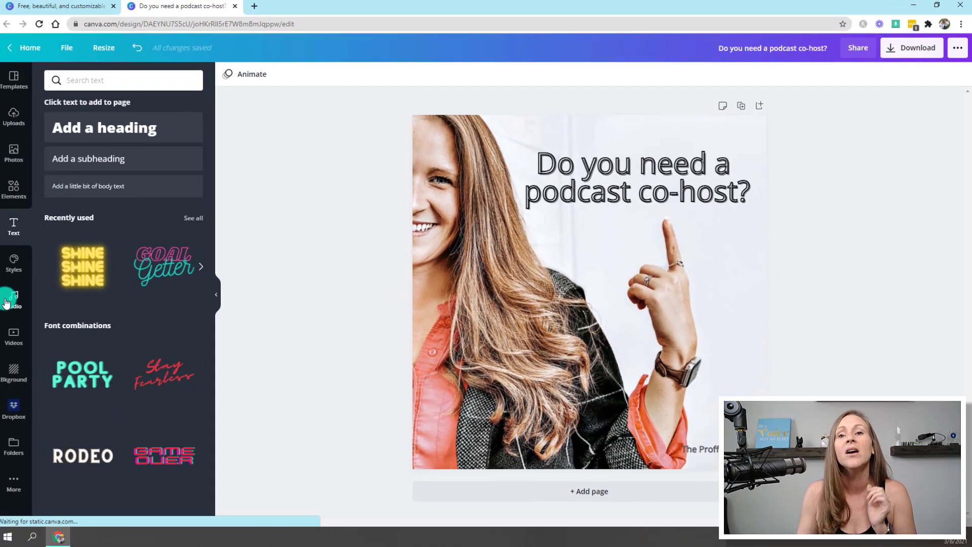
Show the uploaded audio clips, including the 4:24 Buzzsprout stats track
click(7, 300)
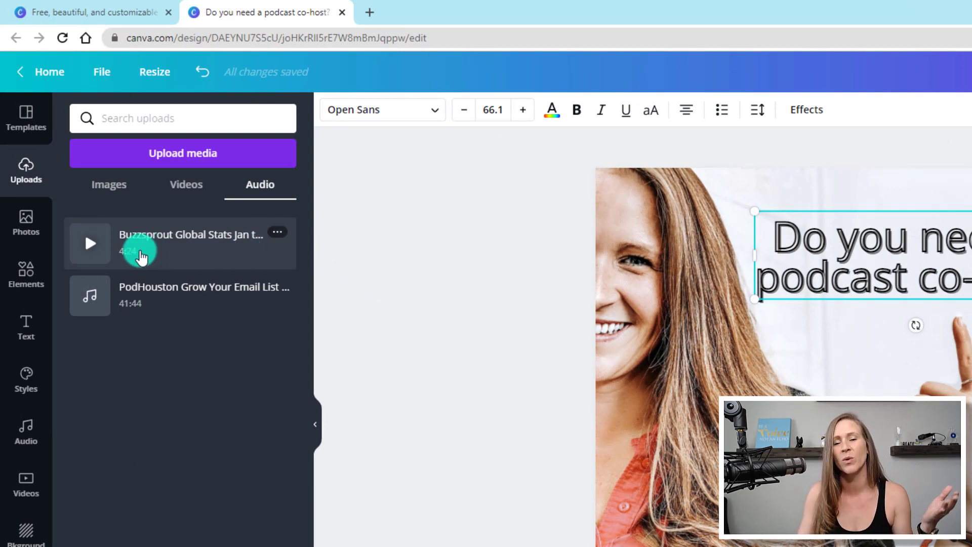
Drop the 4:24 Buzzsprout stats track onto the page and stop its playback
mouse_move(140, 257)
mouse_down()
mouse_move(610, 310)
mouse_move(563, 288)
mouse_up()
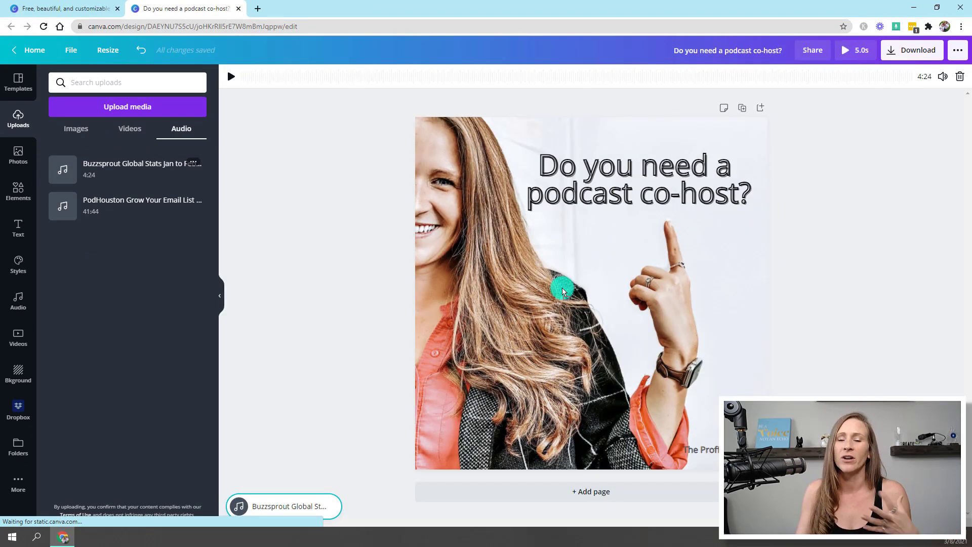
click(562, 288)
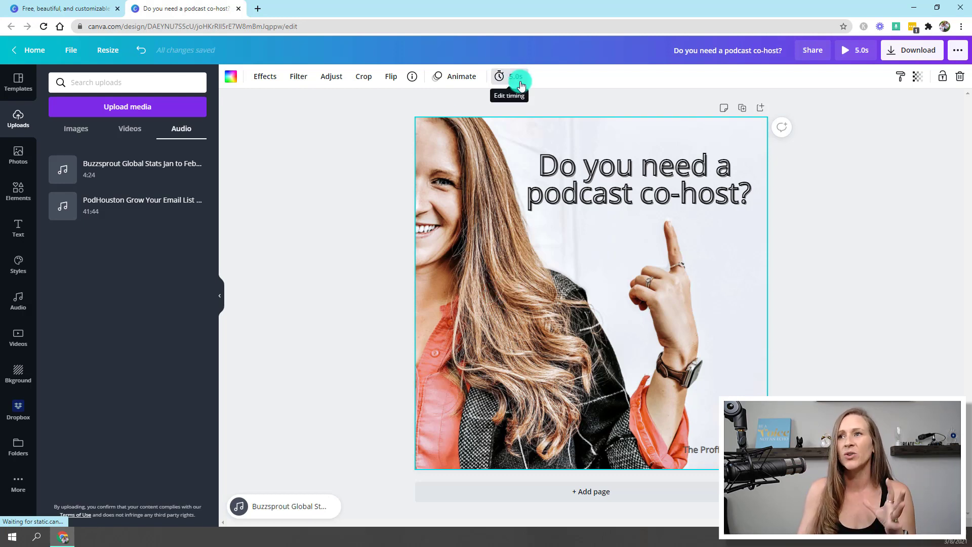
Change the page duration from 5.0 seconds to 60 seconds
click(521, 82)
click(626, 112)
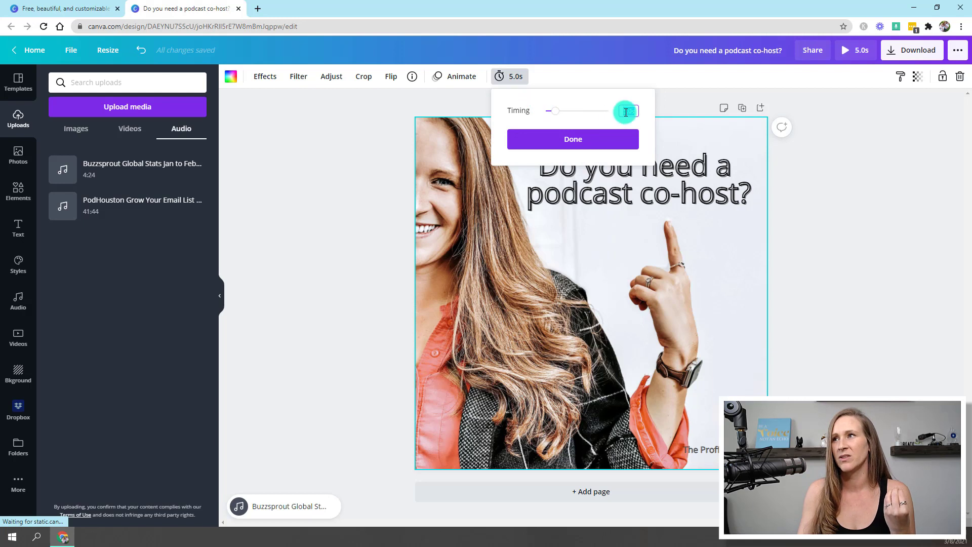
text(60)
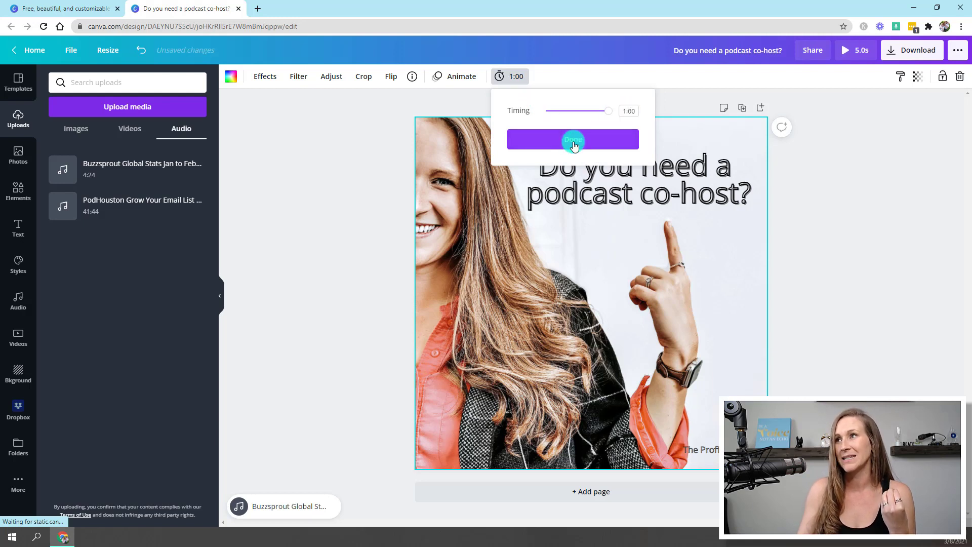
click(572, 140)
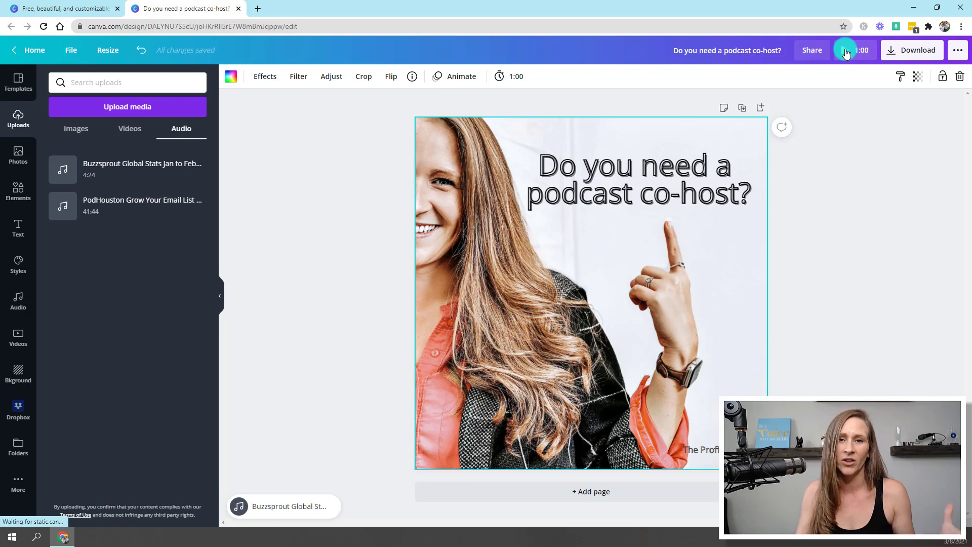
Preview the one-minute video with its audio, then close the preview
click(846, 52)
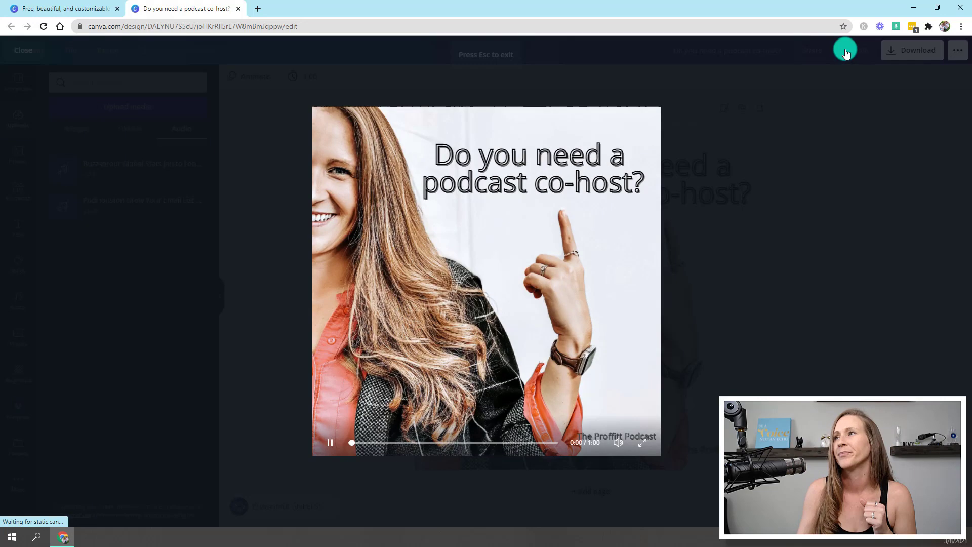
click(329, 445)
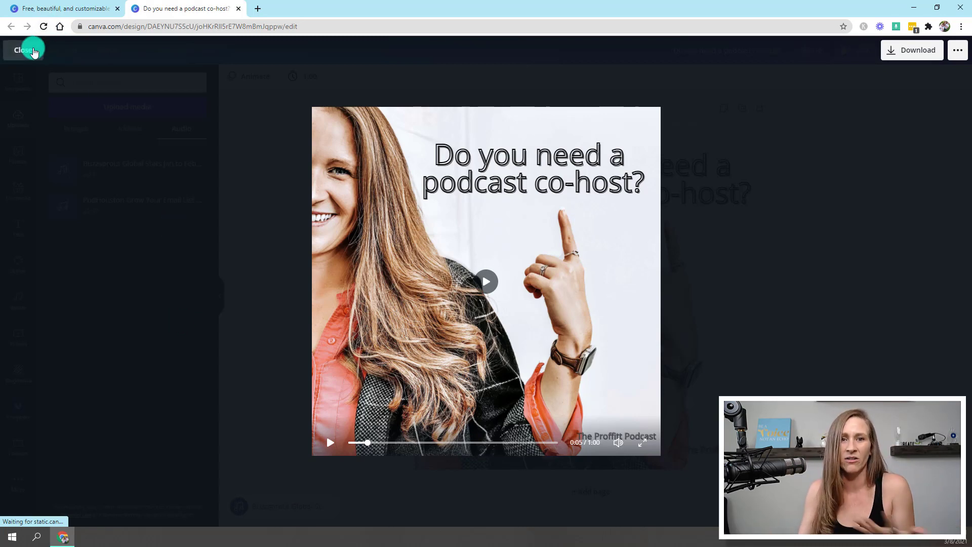
click(27, 50)
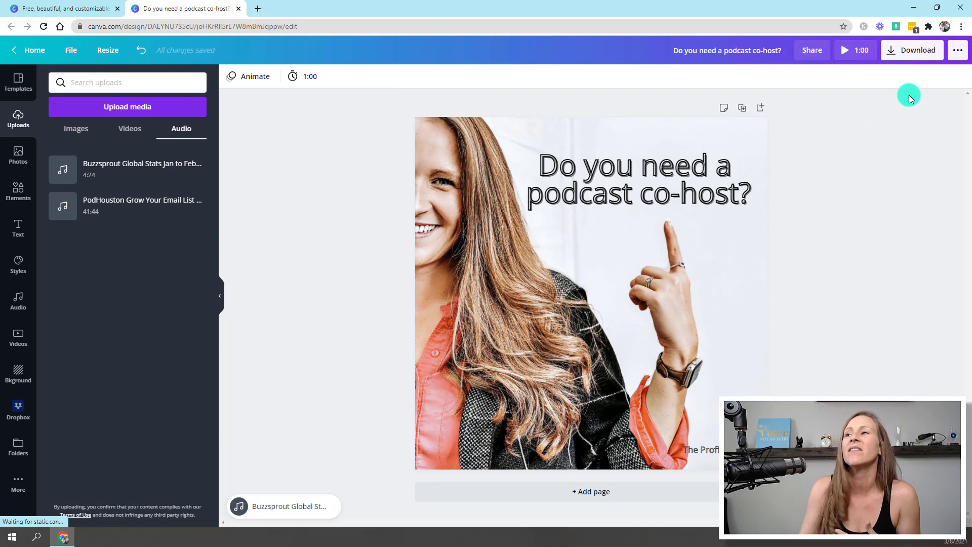
Download the one-minute design as an MP4 Video file
click(909, 55)
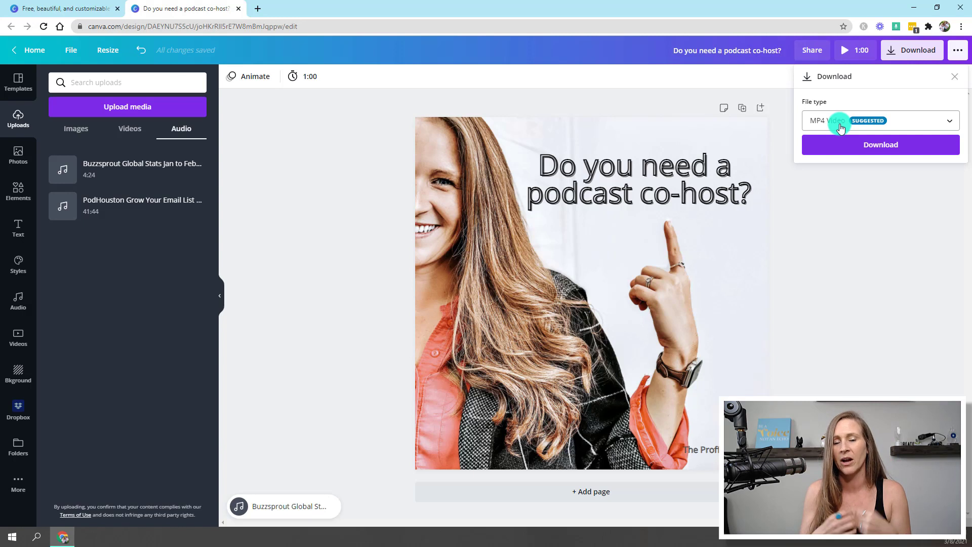
click(881, 146)
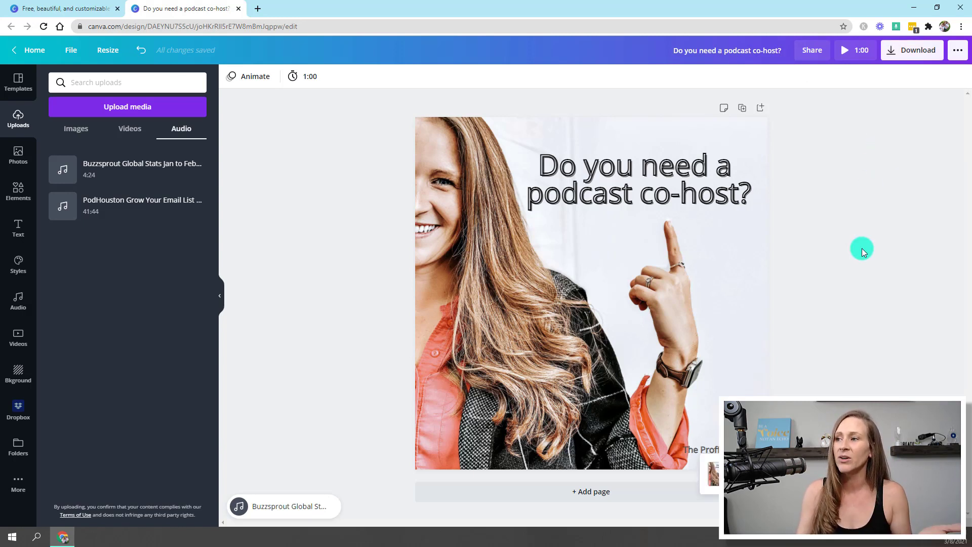